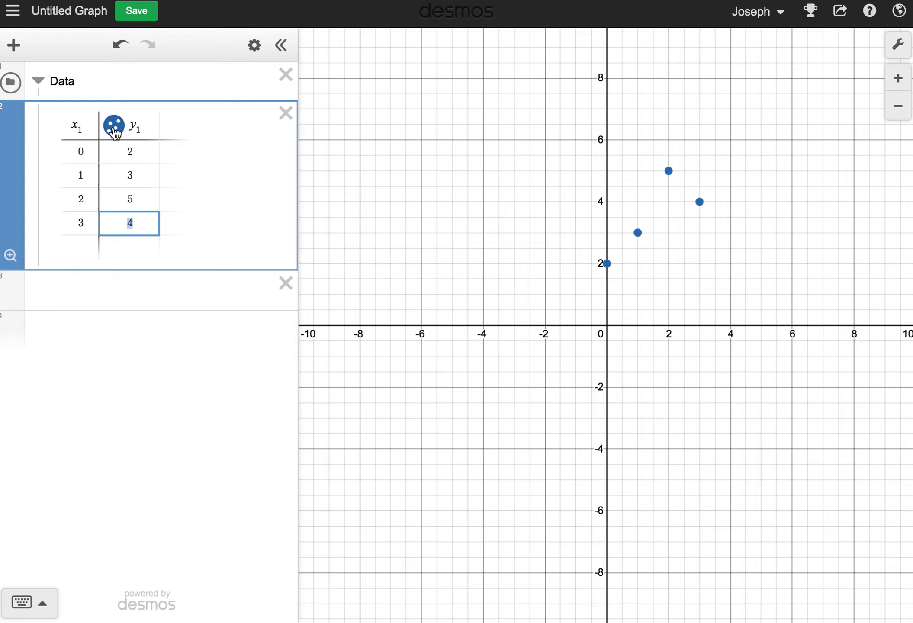
Style the table's points as open circles and connect them with dashed lines.
click(114, 126)
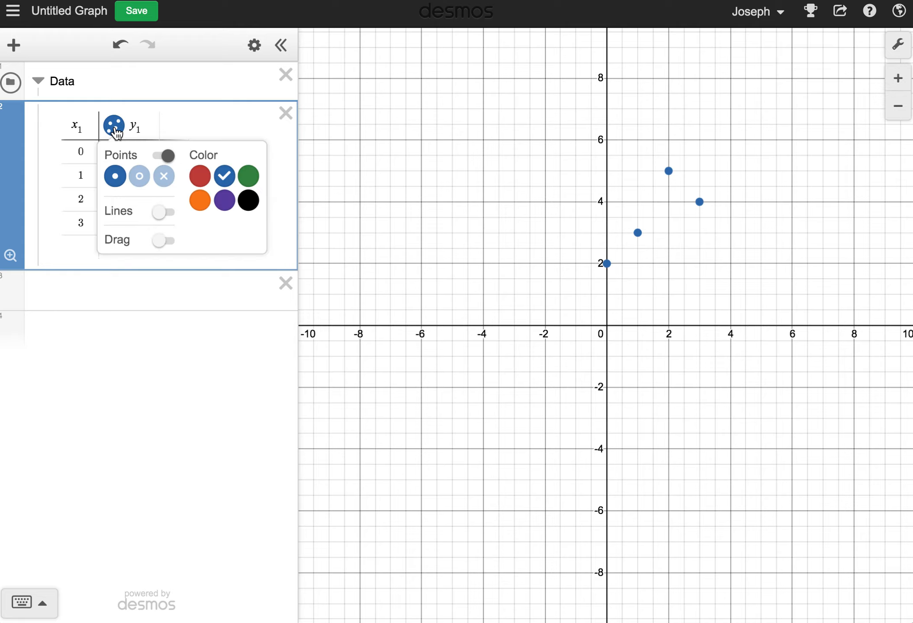
click(141, 181)
click(163, 181)
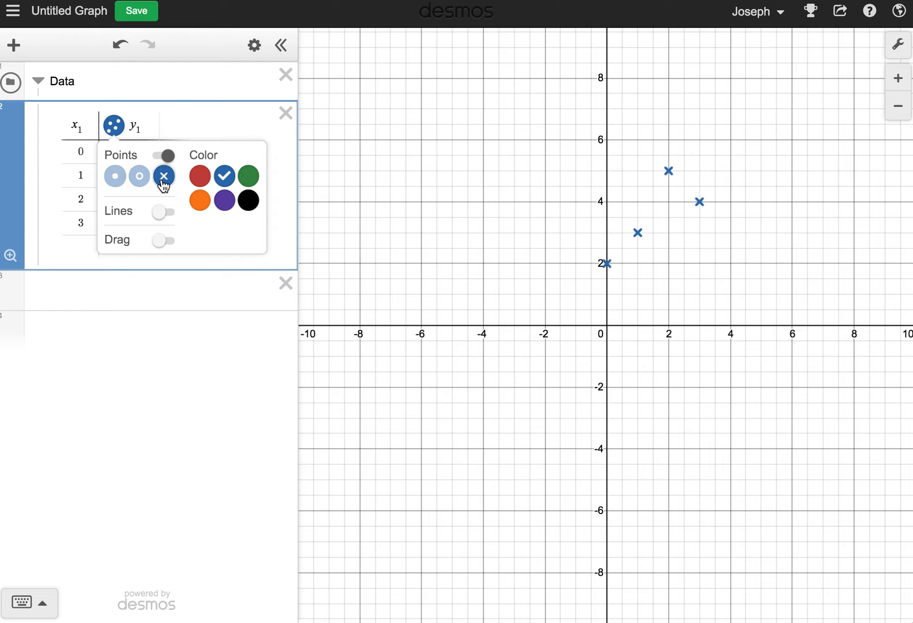
click(136, 183)
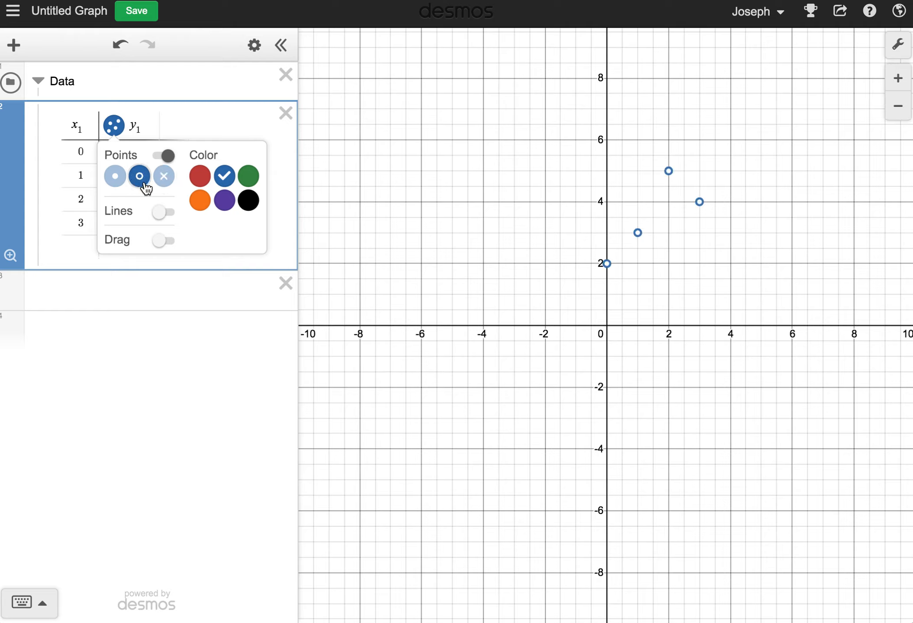
click(161, 216)
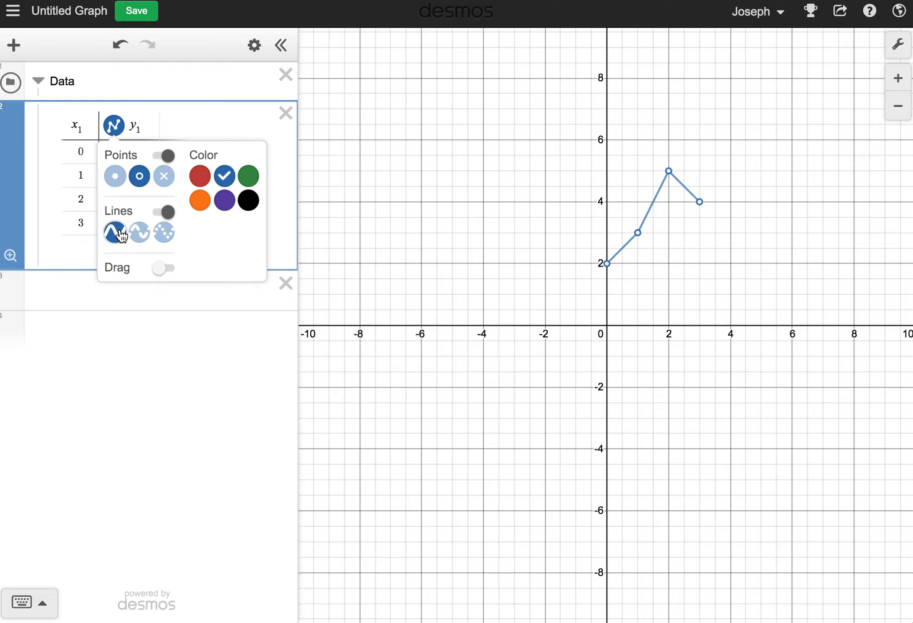
click(140, 236)
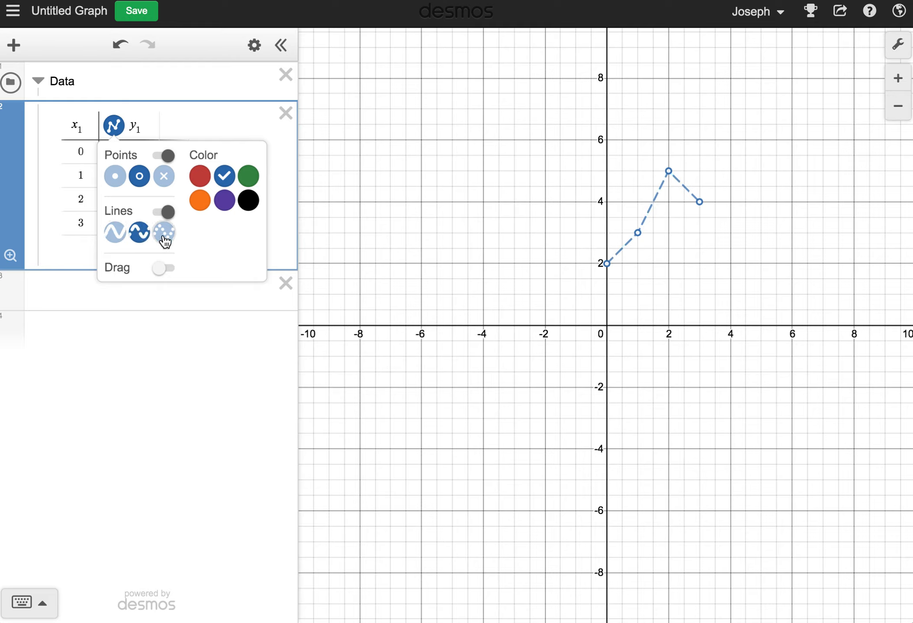
click(164, 236)
click(147, 237)
click(200, 114)
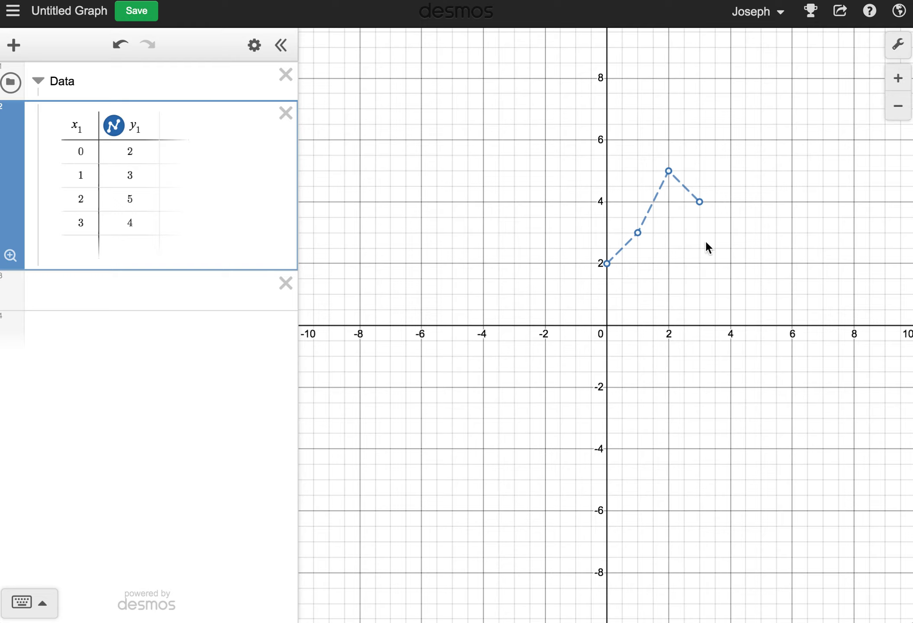
Enter the inequality 0 ≤ y ≤ 2 {0 < x < 1} in a new expression line to shade the first rectangle.
click(96, 290)
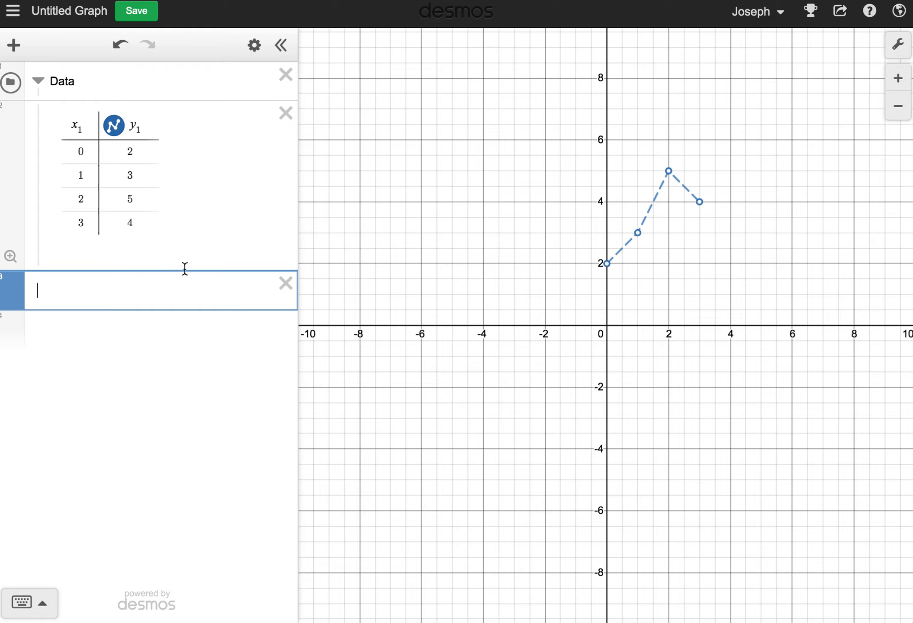
click(136, 153)
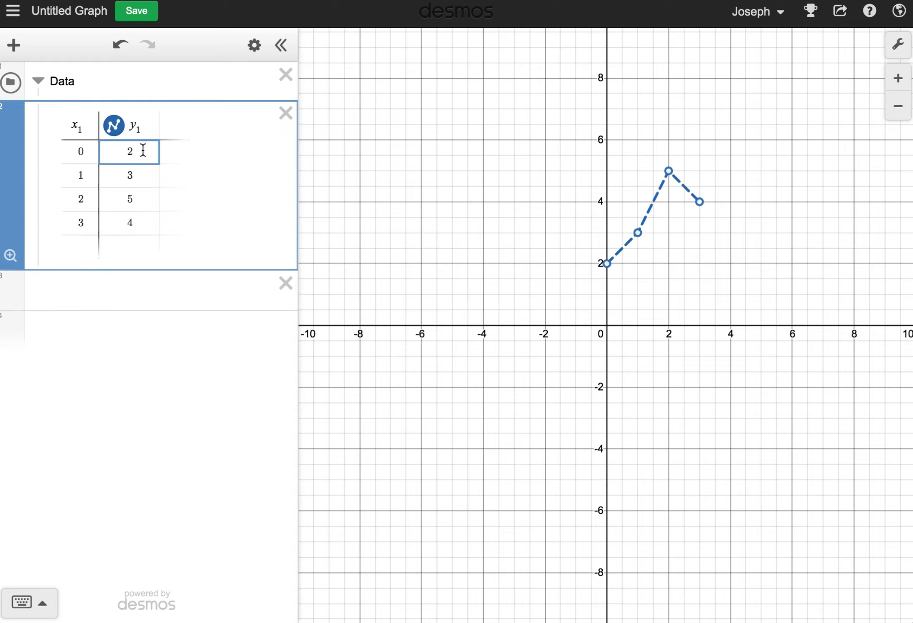
click(96, 289)
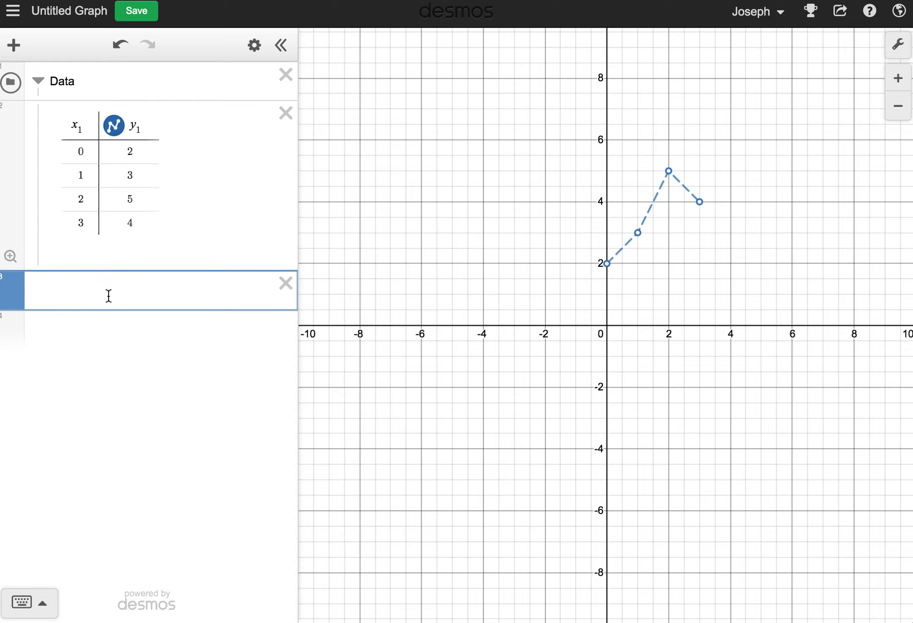
text(0)
text(<=y)
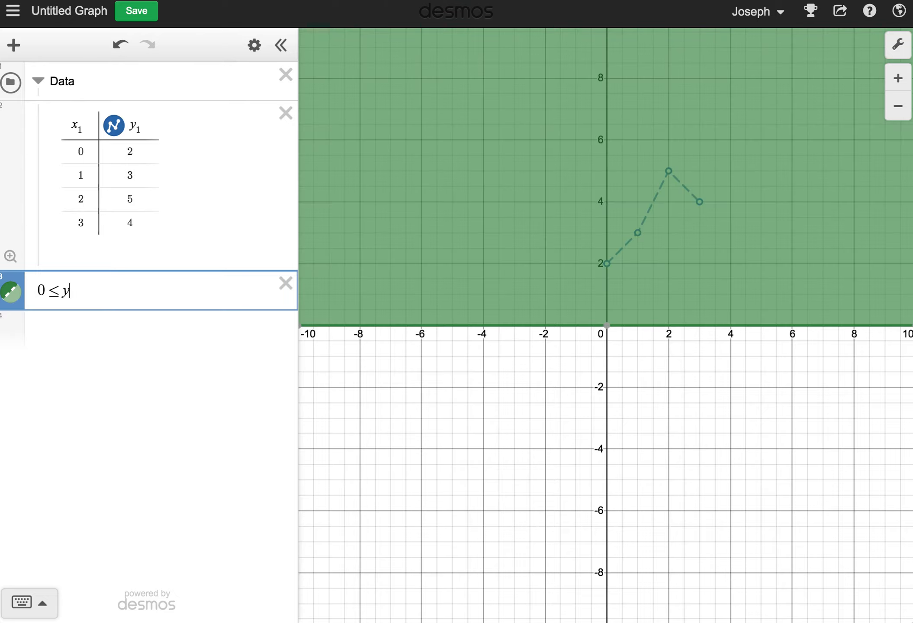
text(<=2)
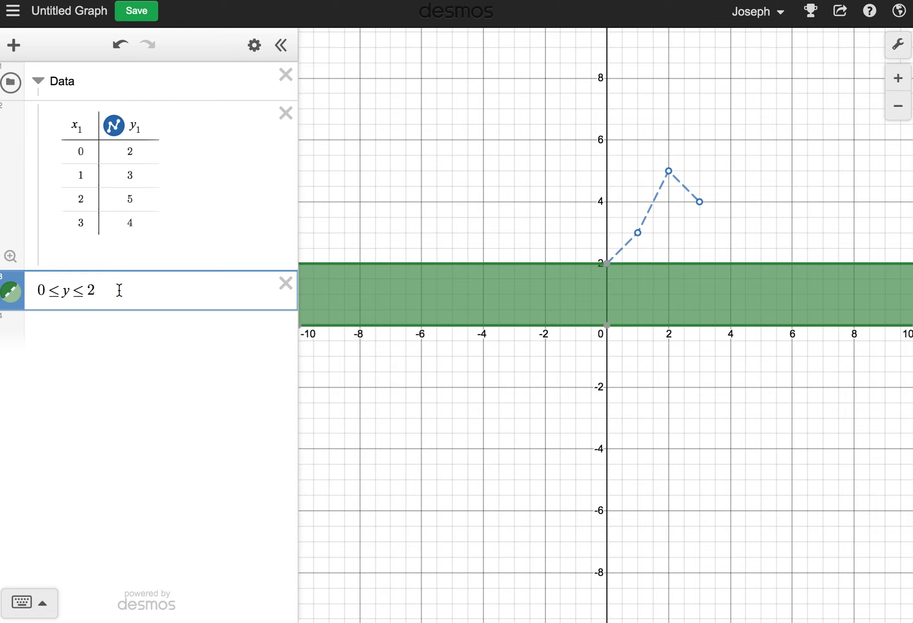
text({)
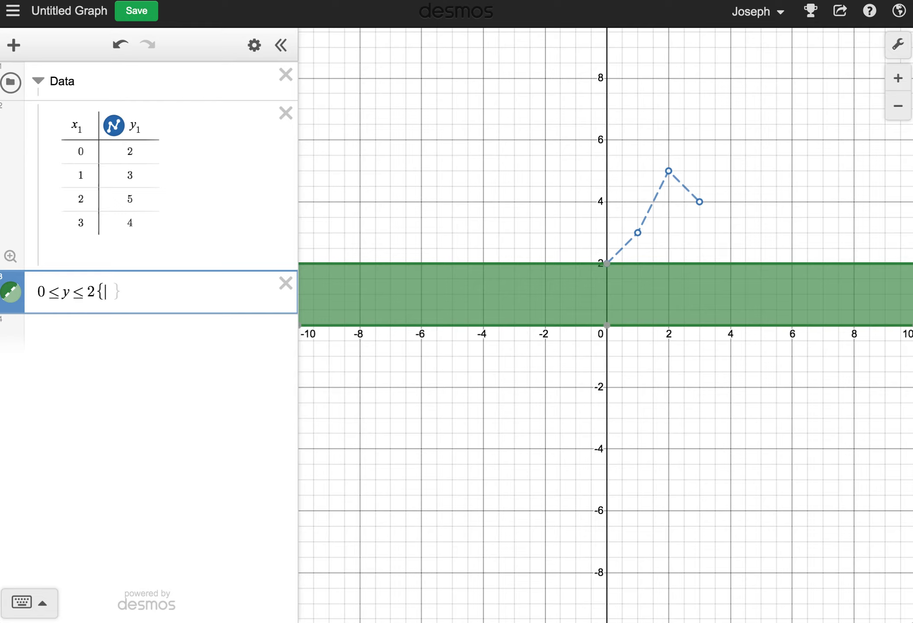
text(0)
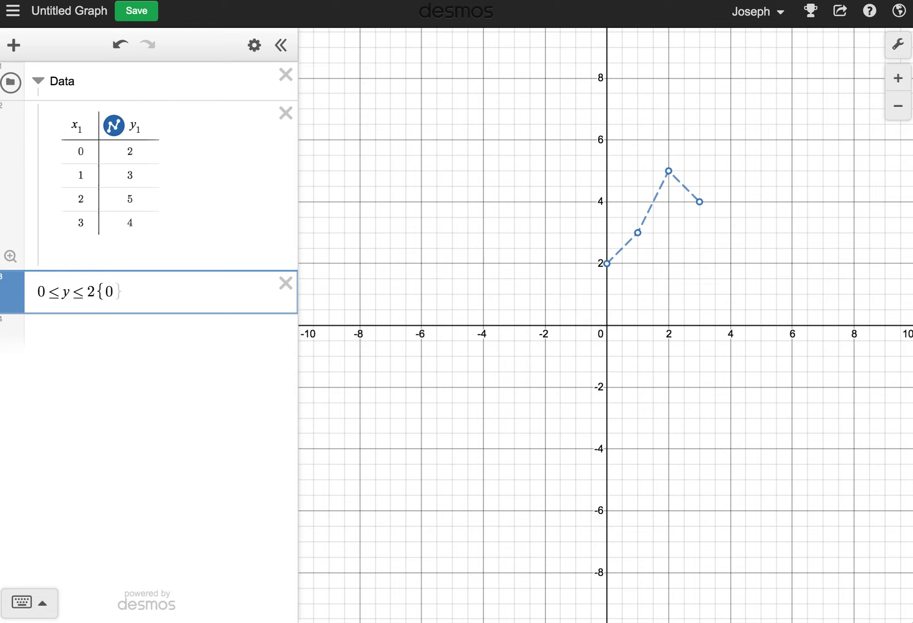
text(<x)
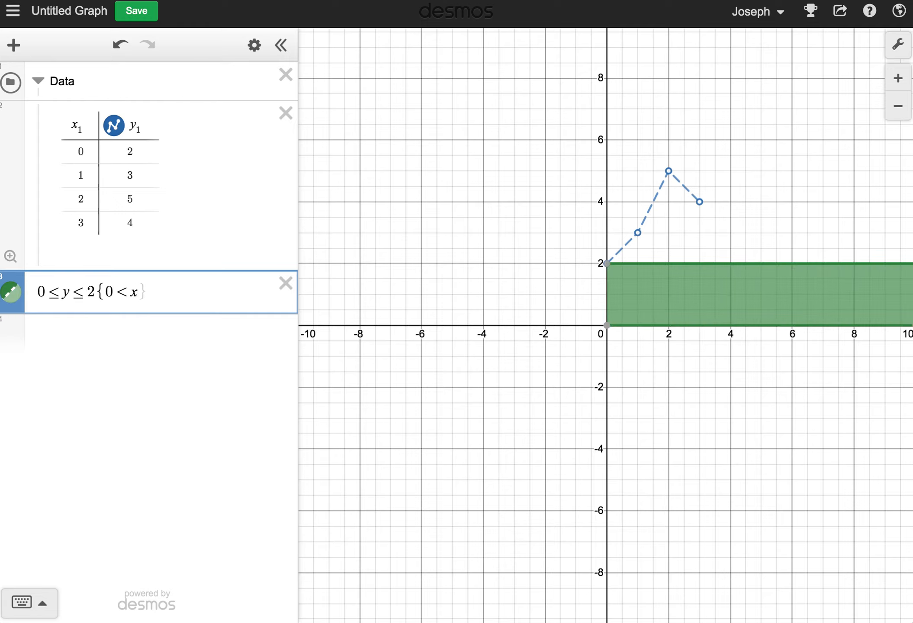
text(<1})
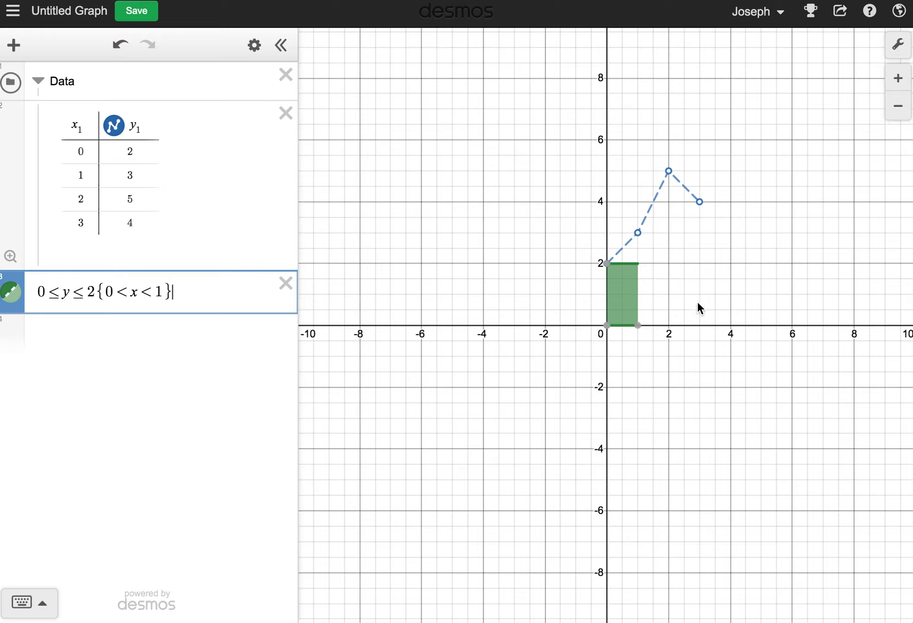
Copy the first rectangle's inequality into a new expression line.
click(658, 299)
scroll(619, 299, up, 5)
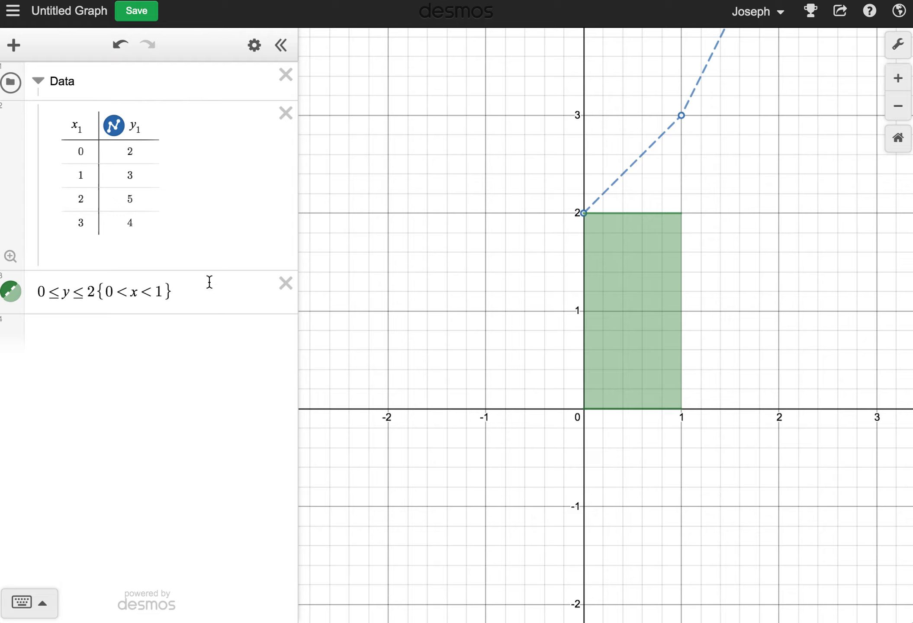
click(190, 288)
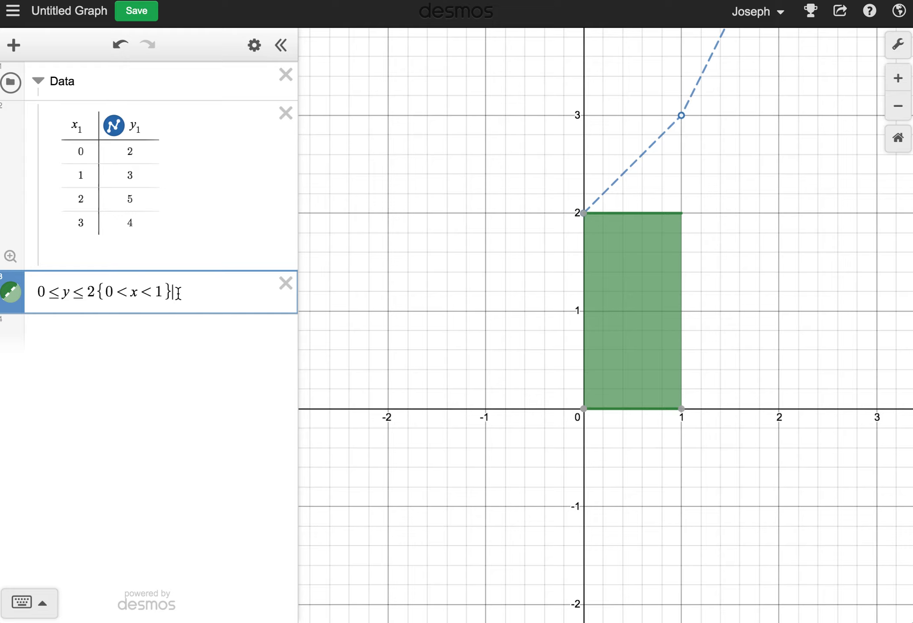
drag(176, 290, 37, 285)
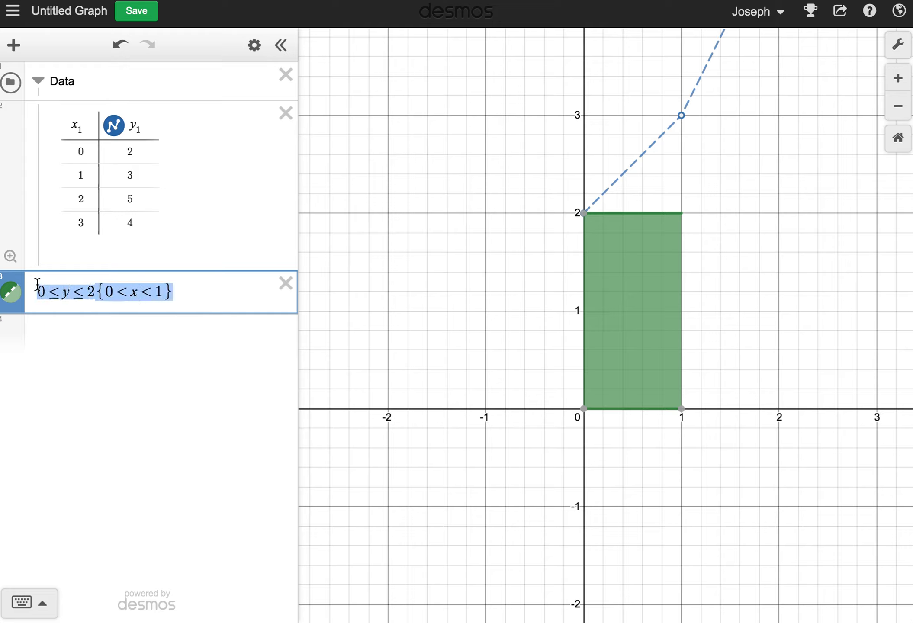
key(ctrl+c)
click(45, 336)
key(ctrl+v)
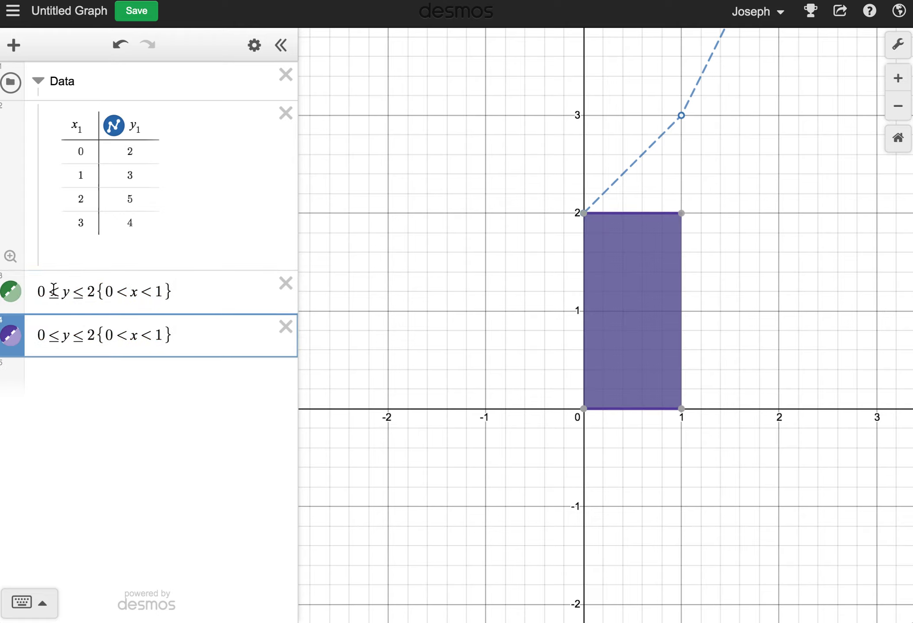
Edit the copied inequality to 0 ≤ y ≤ 3 {1 < x < 2} for the second rectangle.
click(91, 290)
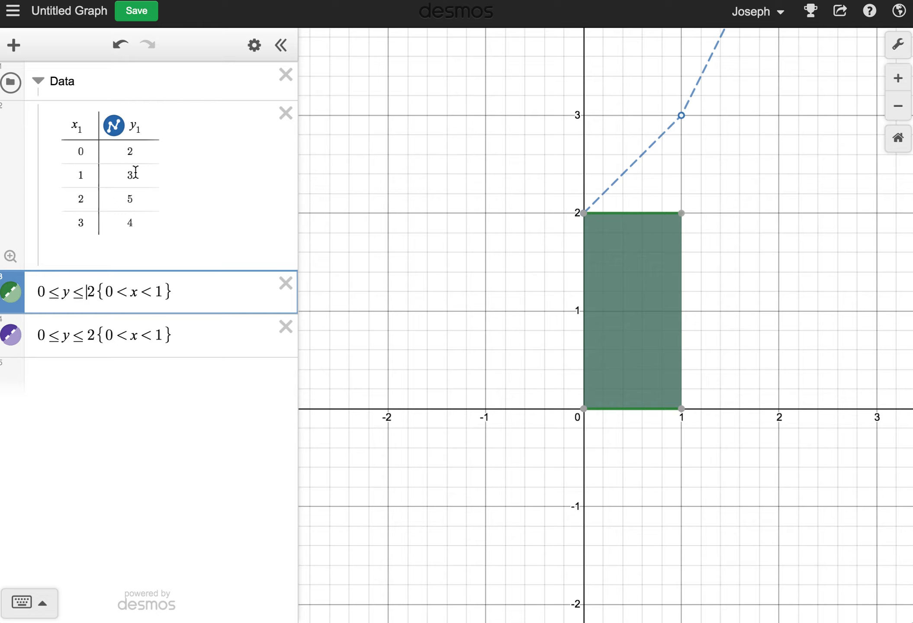
click(95, 325)
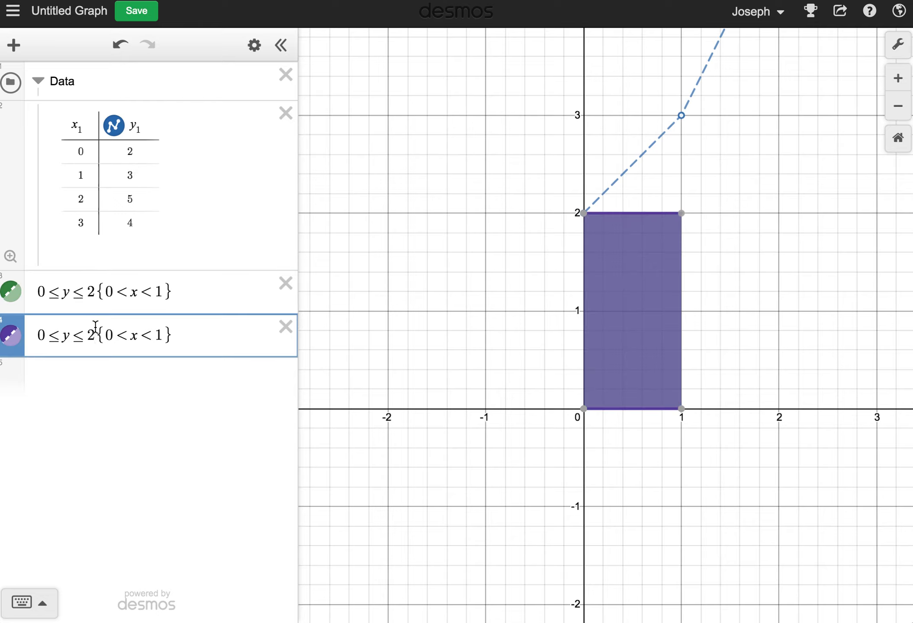
key(BackSpace)
text(3)
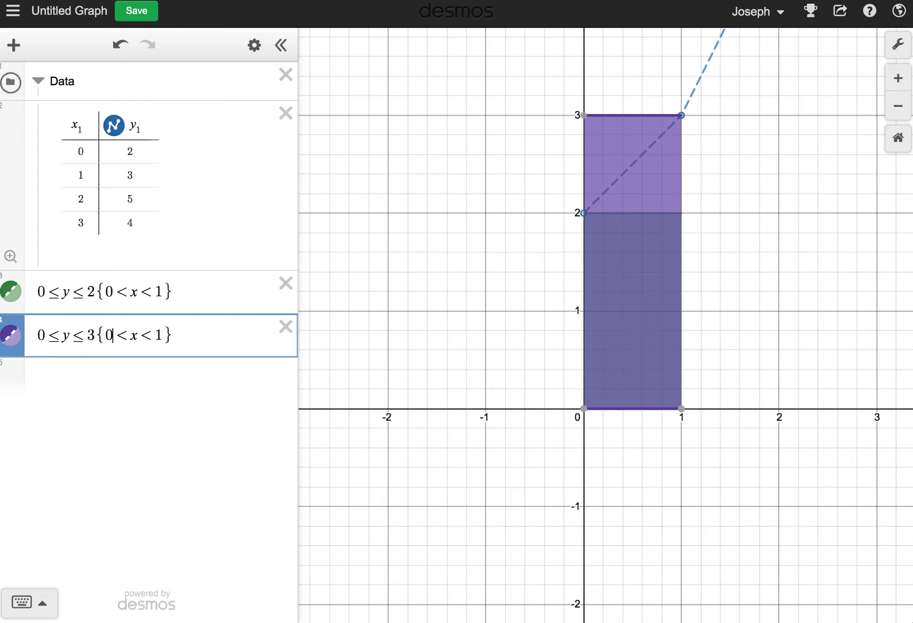
key(BackSpace)
text(1)
key(Right)
key(Right)
key(BackSpace)
text(2)
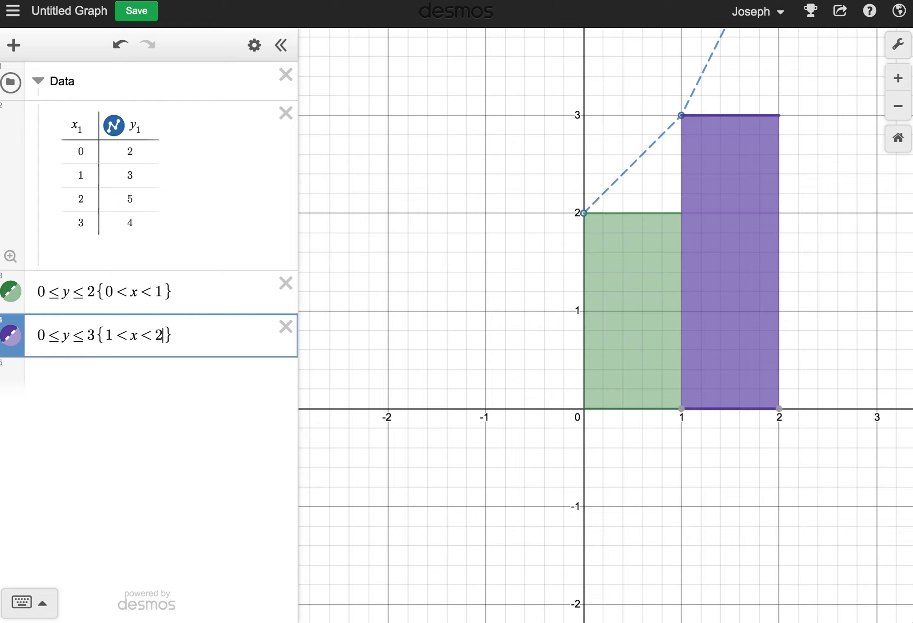
key(Return)
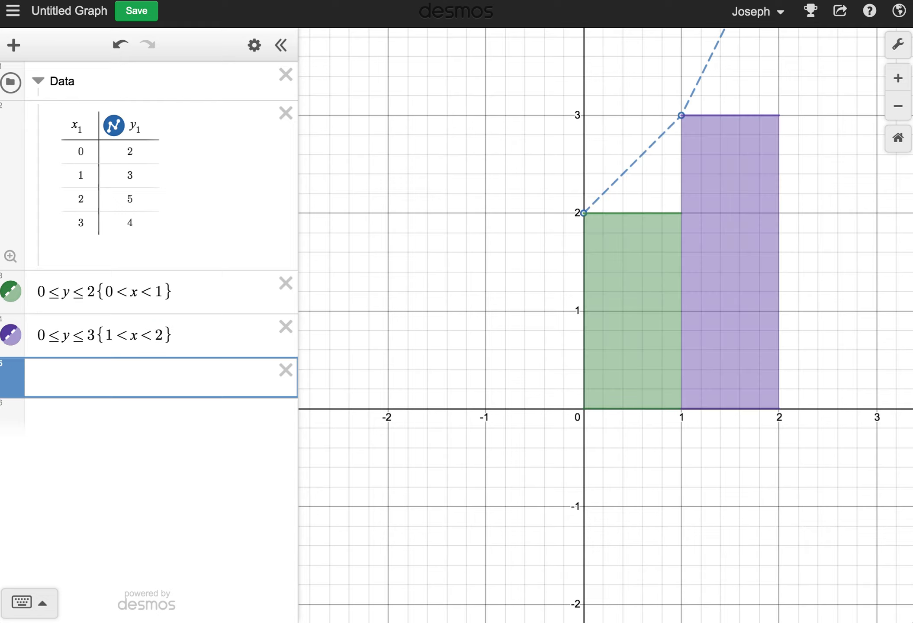
Paste another copy and edit it to 0 ≤ y ≤ 5 {2 < x < 3} for the third rectangle.
key(ctrl+v)
key(Left)
key(Left)
key(Left)
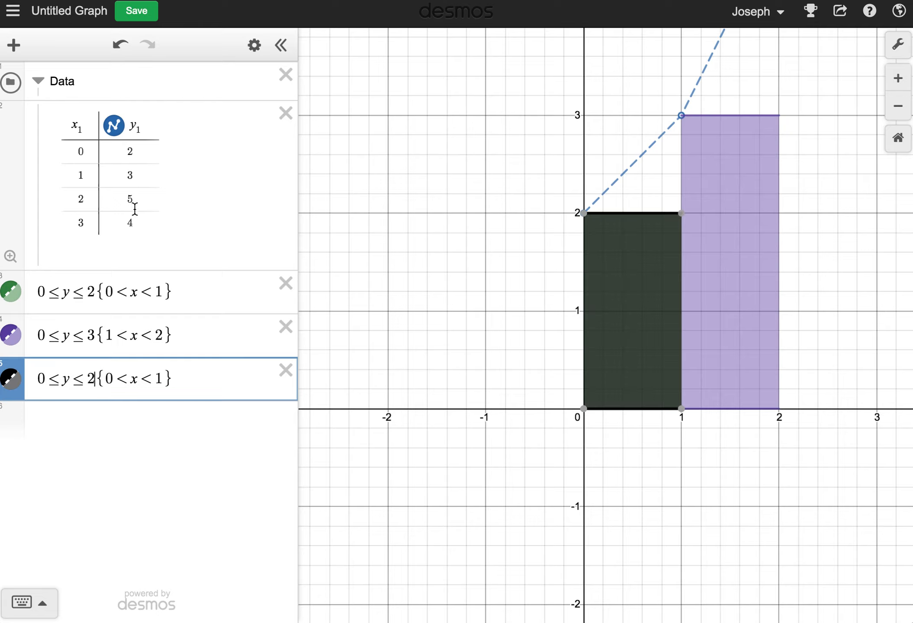
key(BackSpace)
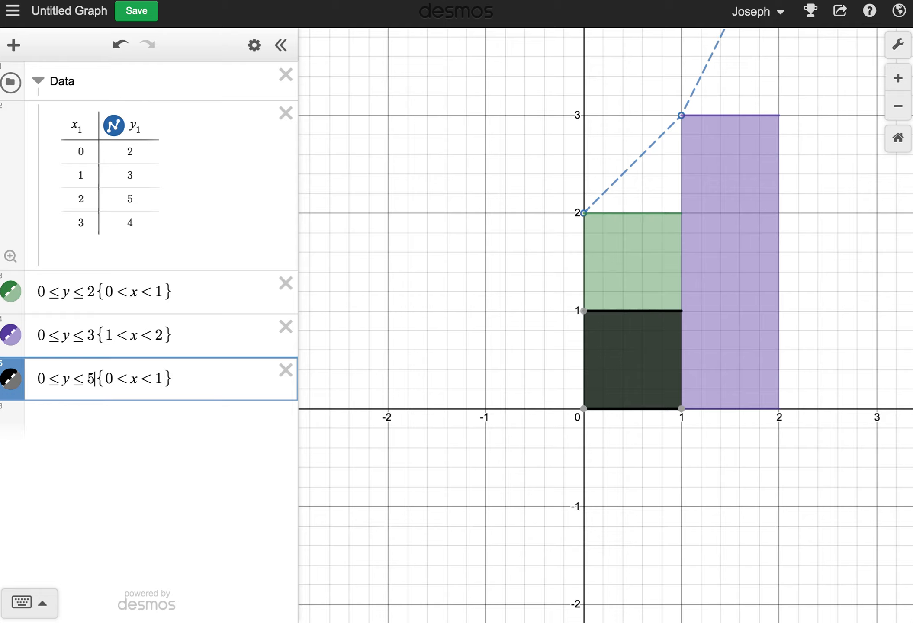
text(5)
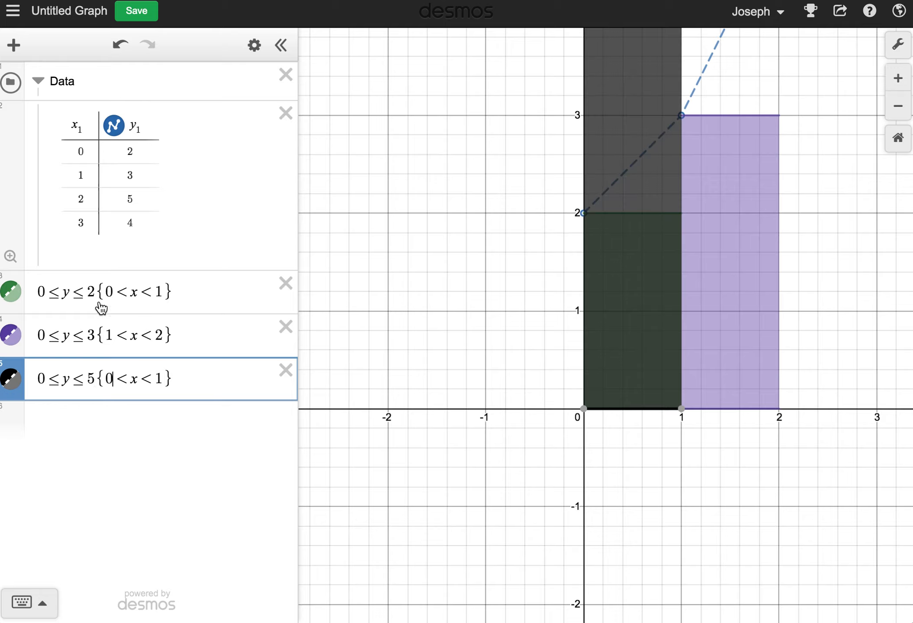
key(Right)
key(Right)
key(BackSpace)
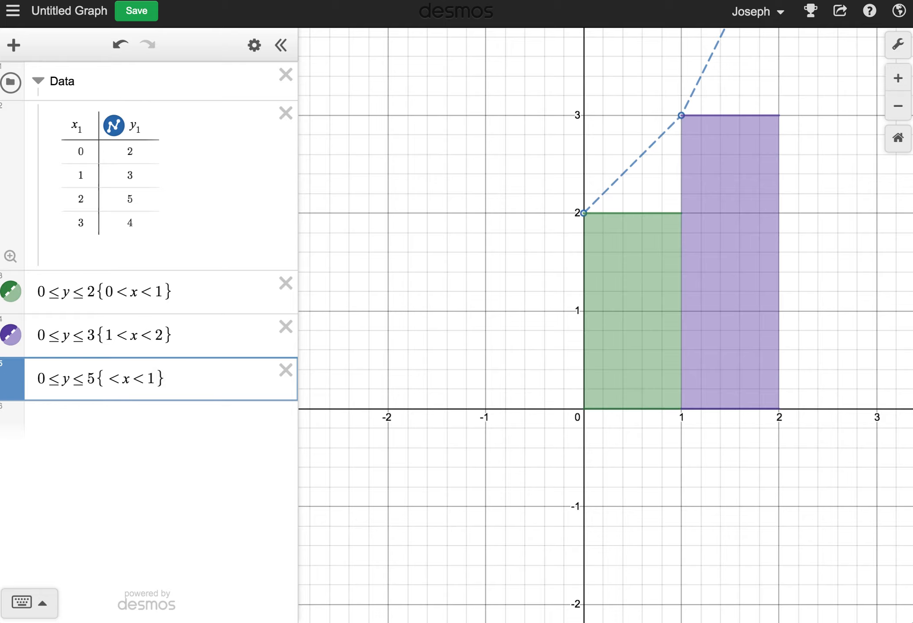
text(2)
key(Right)
key(Right)
key(Right)
key(Right)
key(BackSpace)
text(3)
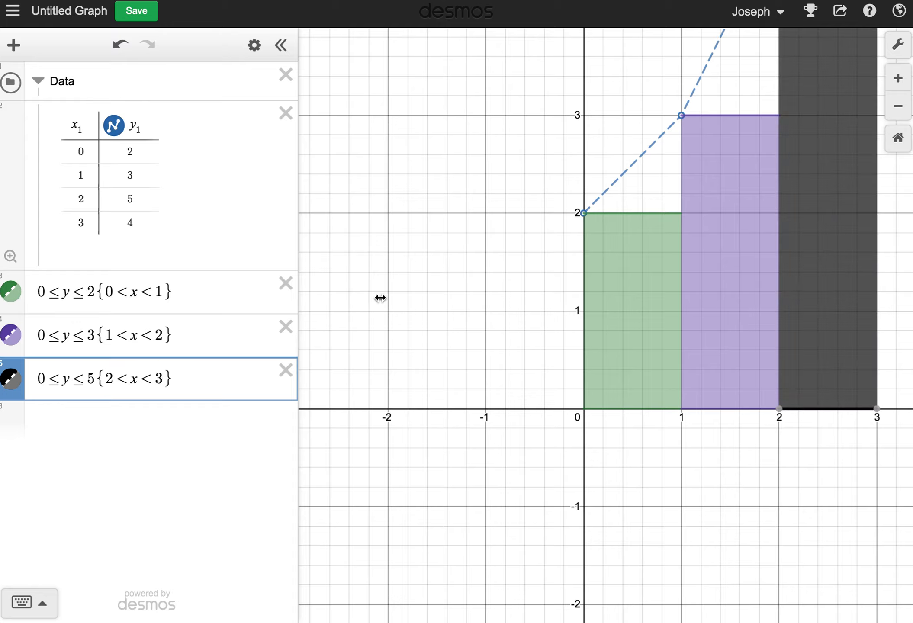
Paste a fourth copy and edit it to 0 ≤ y ≤ 4 {3 < x < 4} for the last rectangle.
click(131, 421)
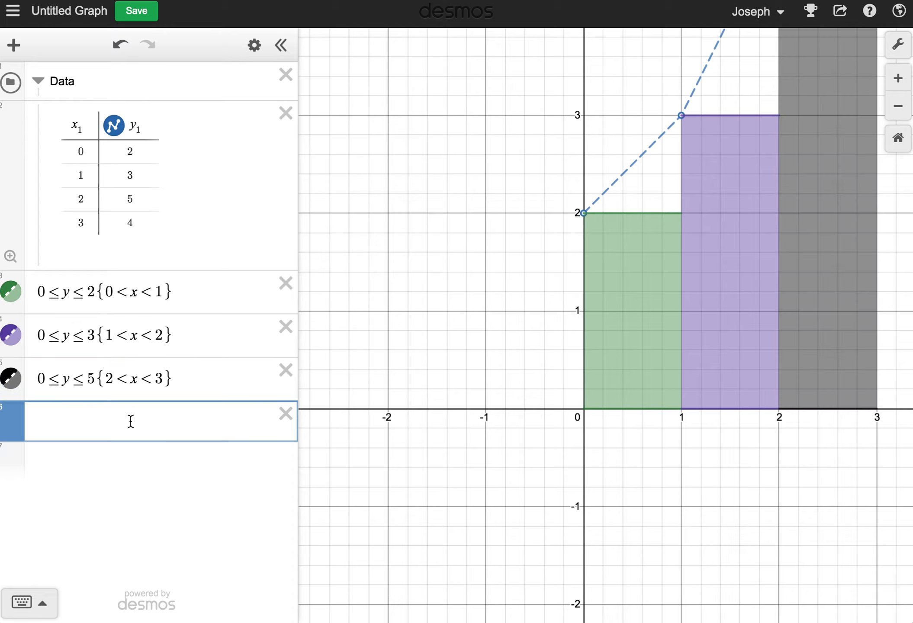
key(ctrl+v)
click(93, 424)
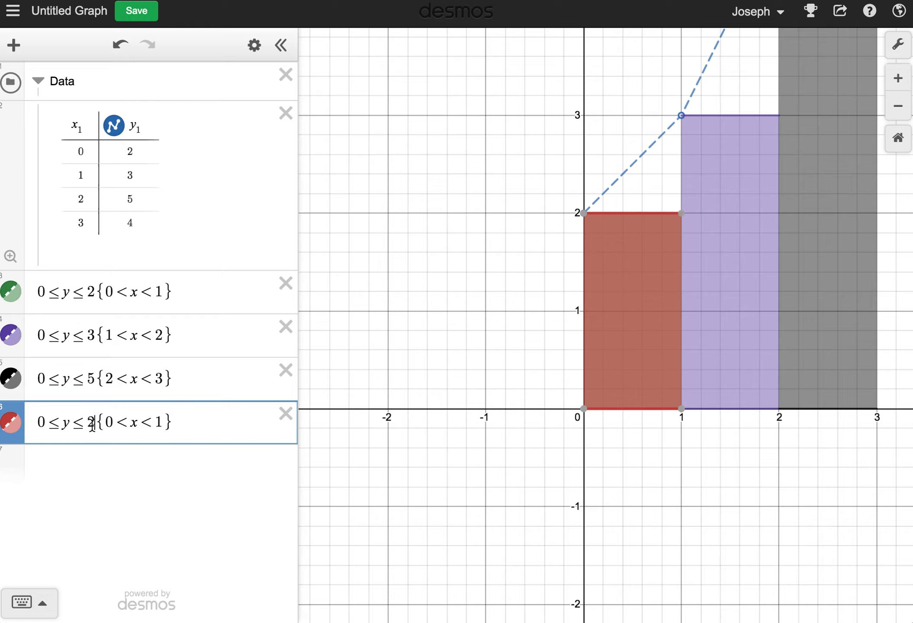
key(BackSpace)
text(4)
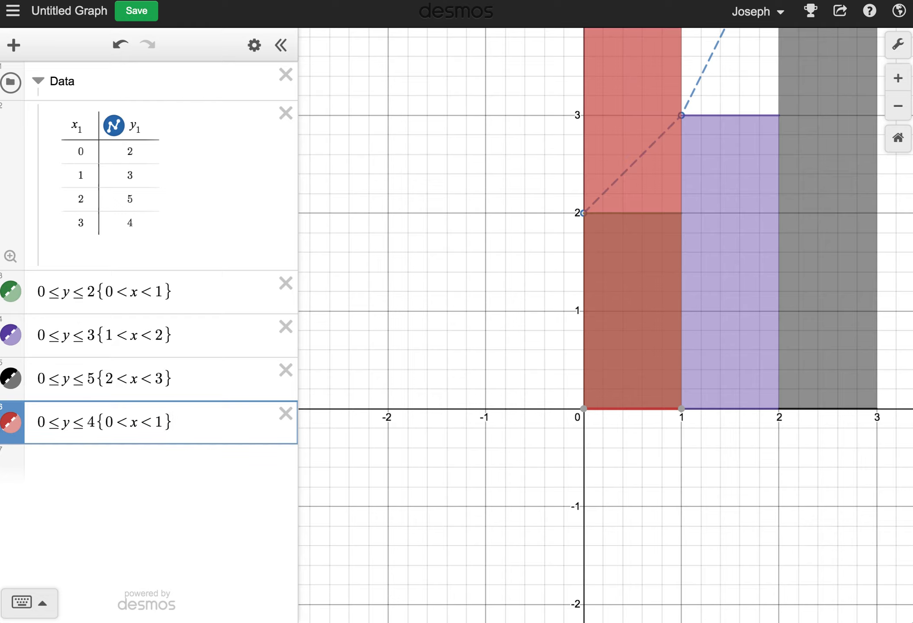
key(BackSpace)
text(3)
key(Right)
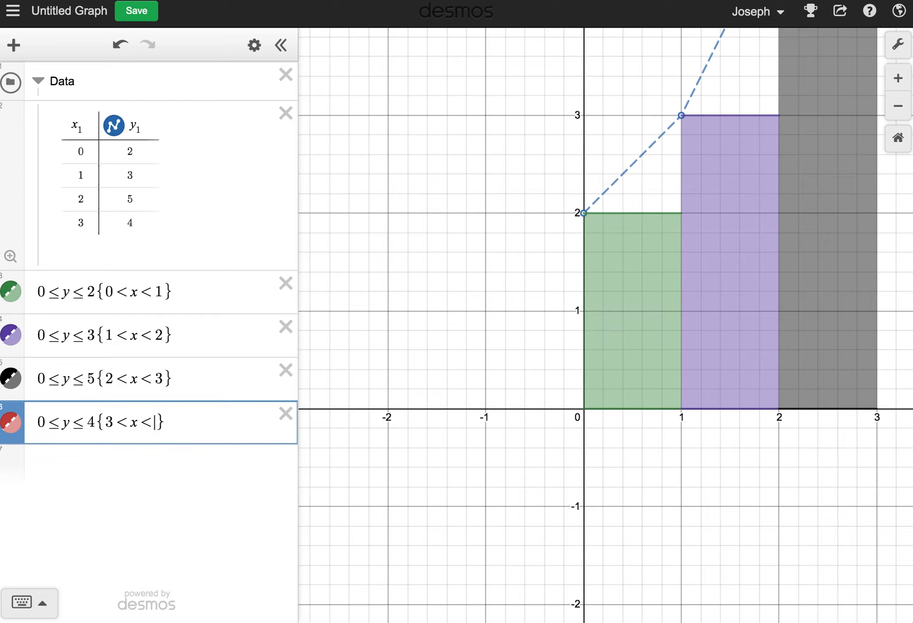
key(BackSpace)
text(4)
Inspect the coordinates of the data points at the tops of the rectangles.
scroll(619, 321, down, 5)
drag(796, 215, 729, 272)
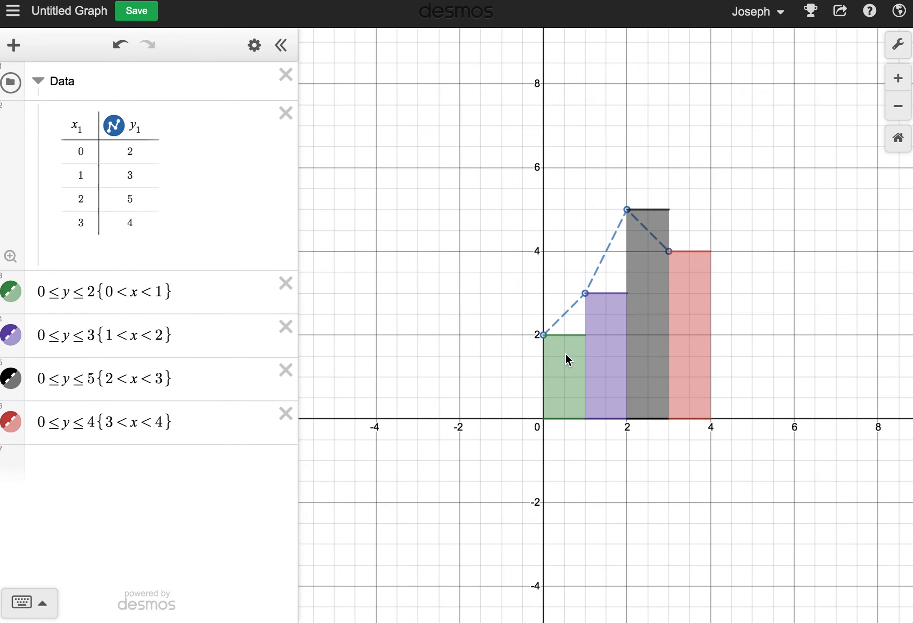
click(585, 293)
click(627, 209)
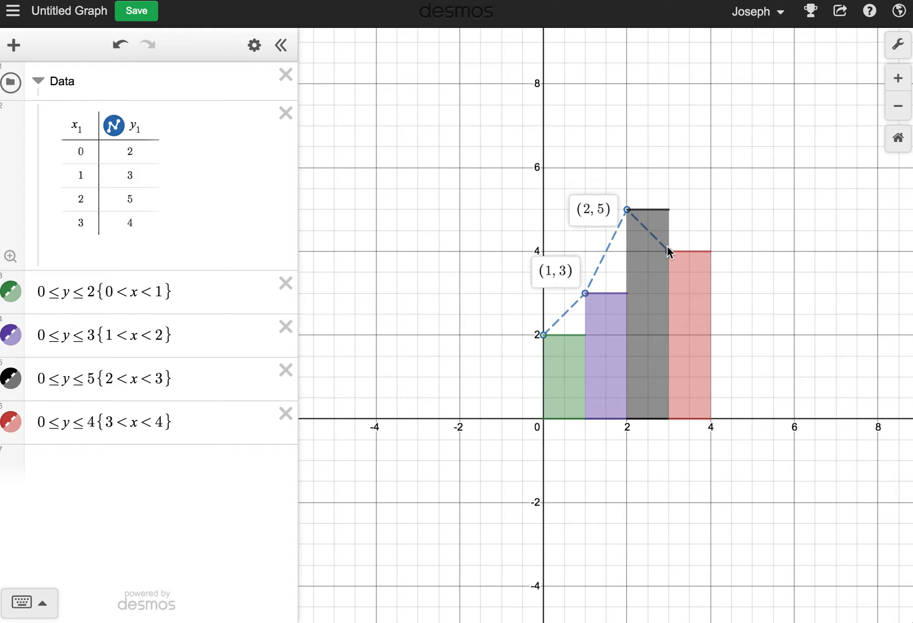
Display the coordinates of the last data point, then dismiss the point labels.
click(670, 251)
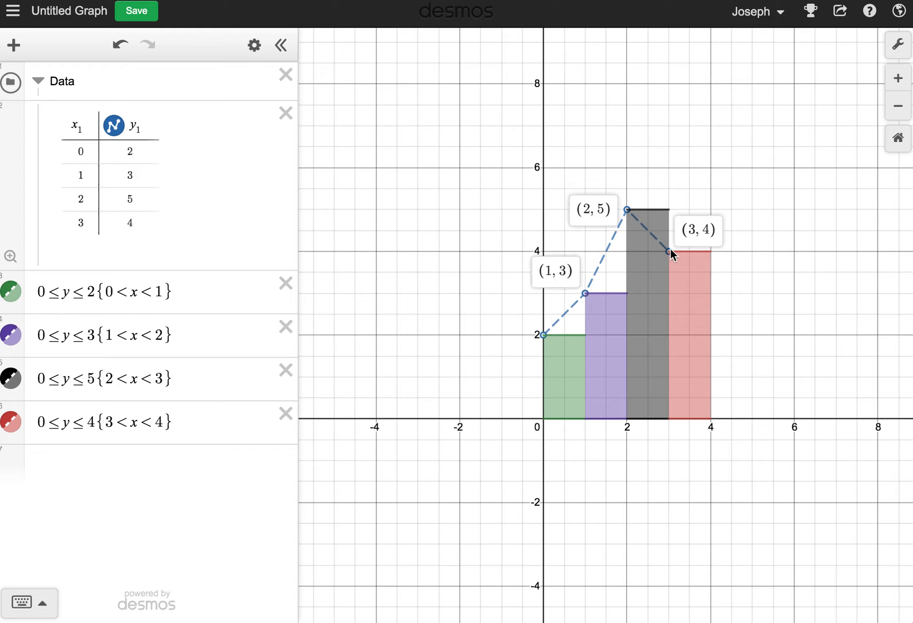
click(724, 281)
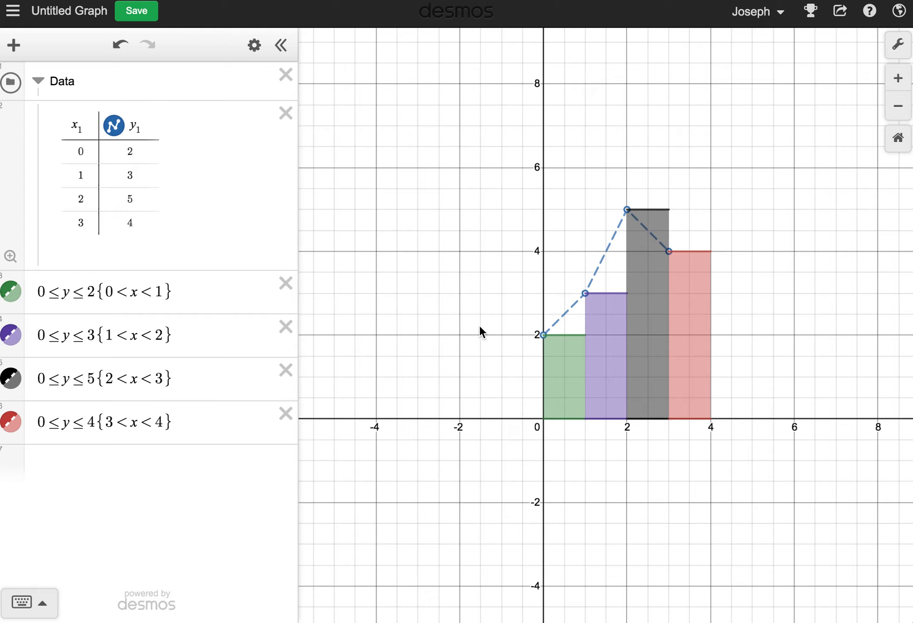
Change the colour of the first and second rectangles to blue.
right_click(14, 294)
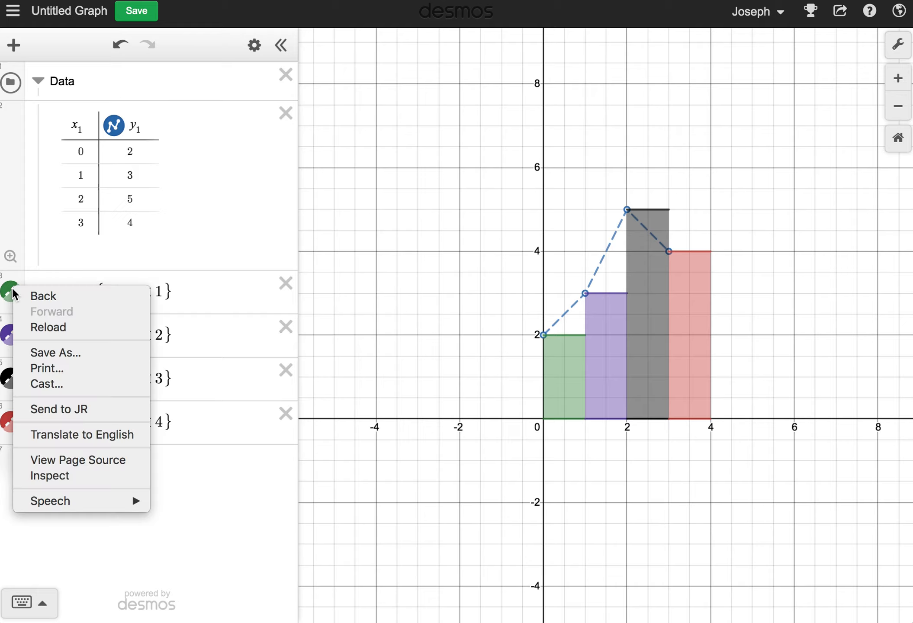
key(Escape)
click(13, 293)
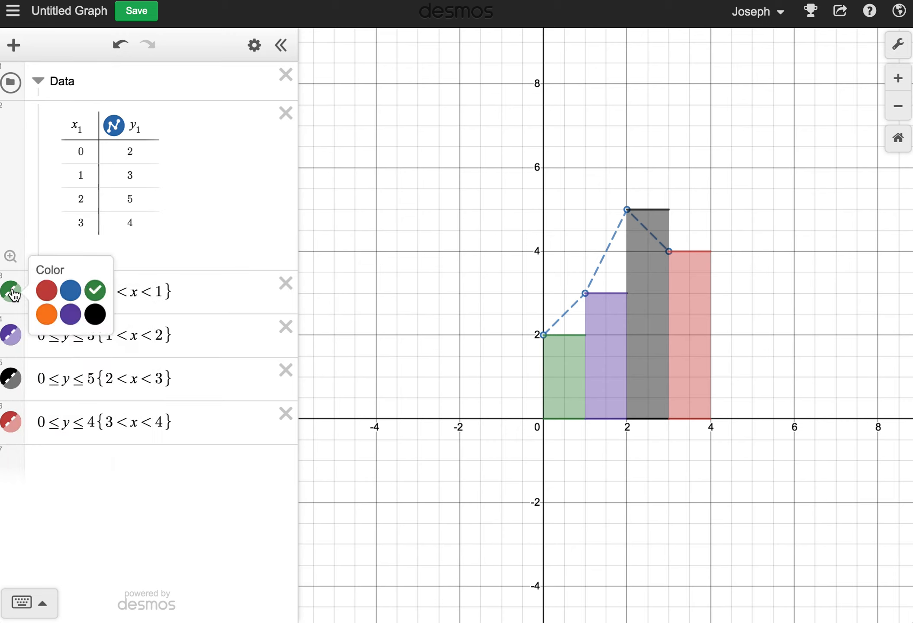
click(70, 290)
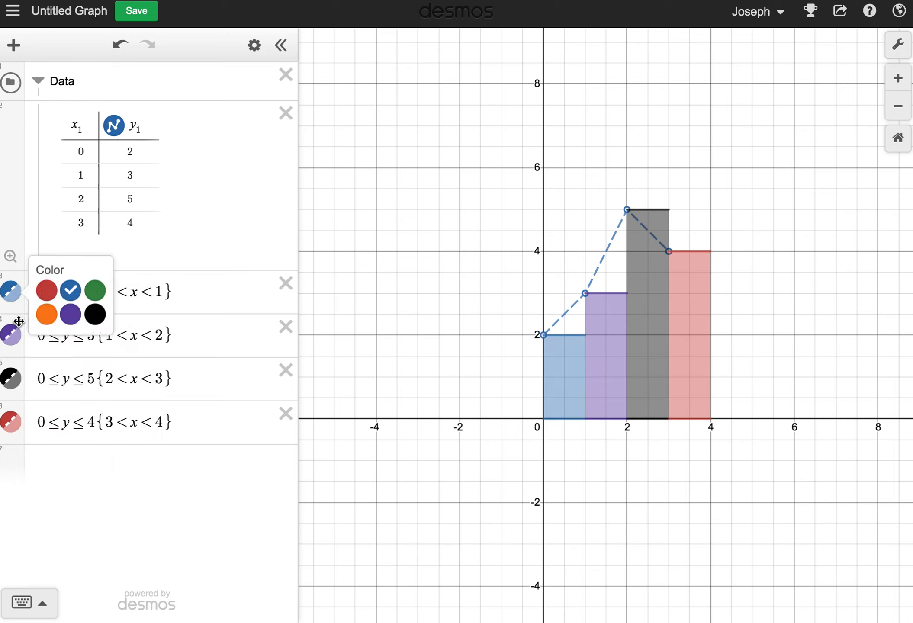
click(11, 342)
click(11, 342)
click(10, 342)
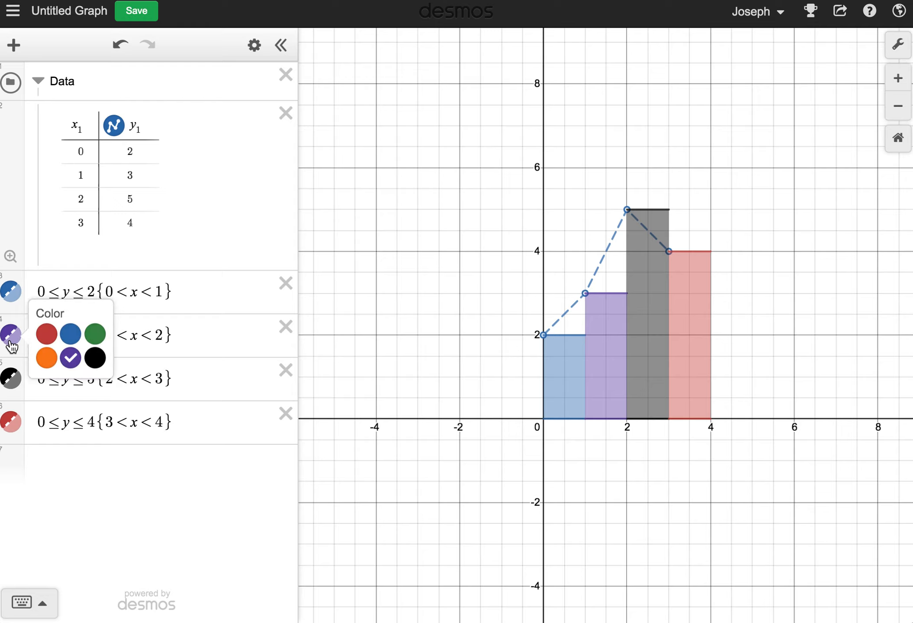
click(70, 333)
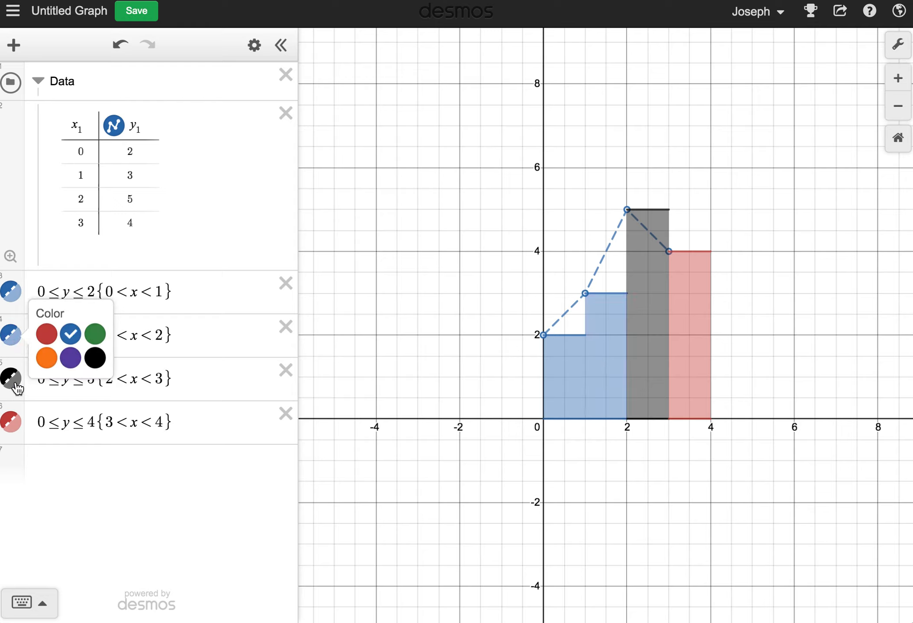
Change the colour of the third and fourth rectangles to blue so all rectangles match.
click(15, 380)
click(15, 381)
click(71, 377)
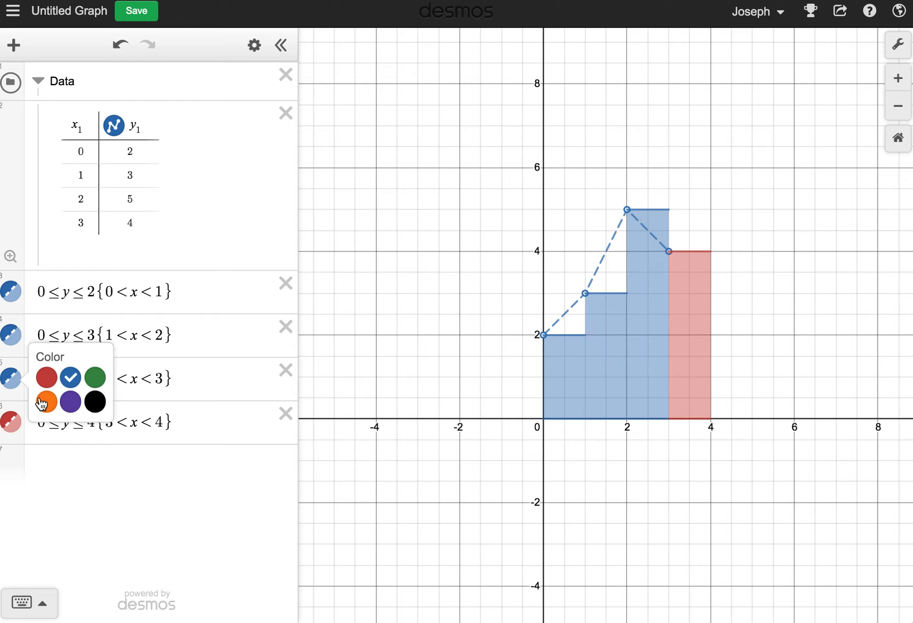
click(17, 430)
click(16, 430)
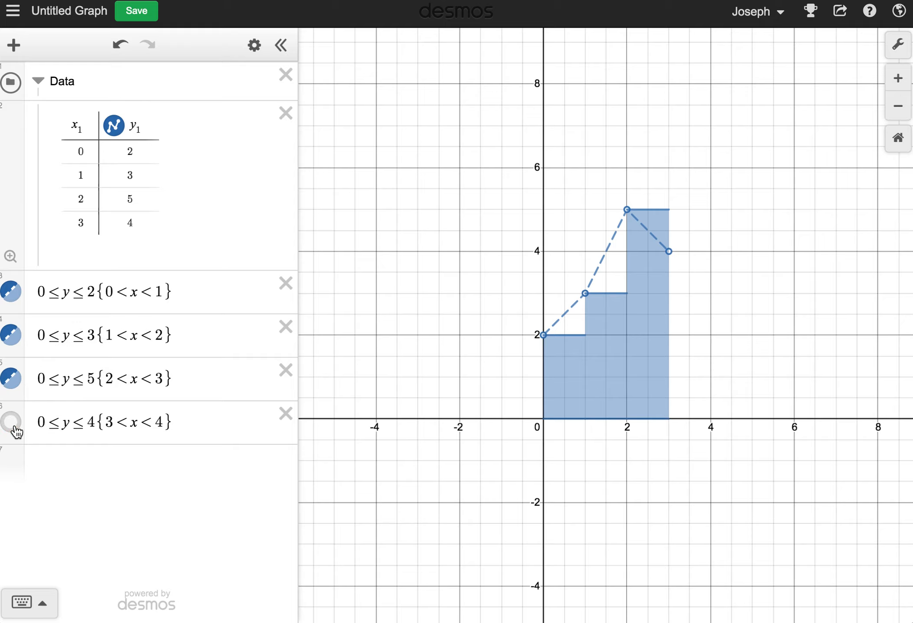
click(11, 422)
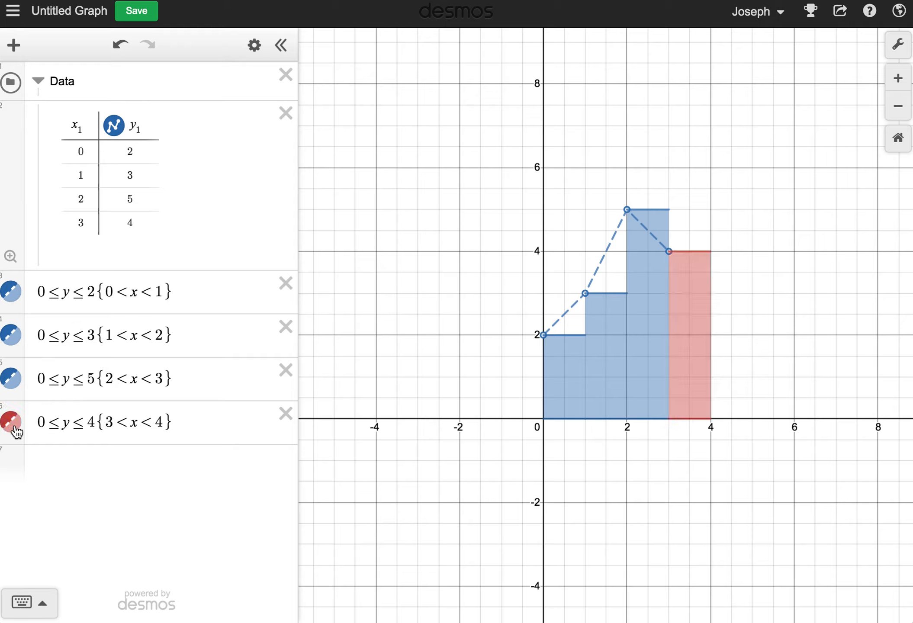
click(17, 431)
click(70, 421)
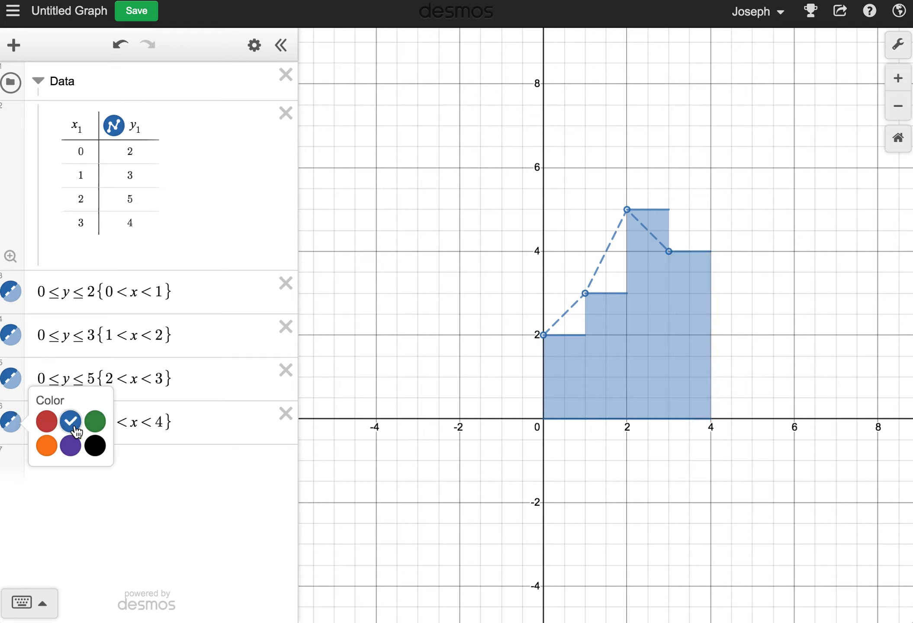
click(445, 350)
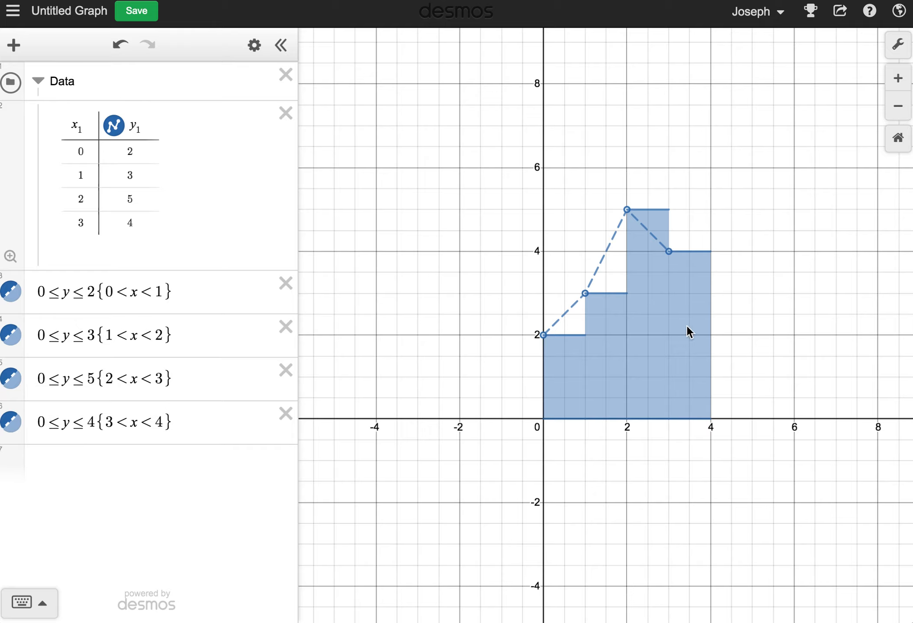